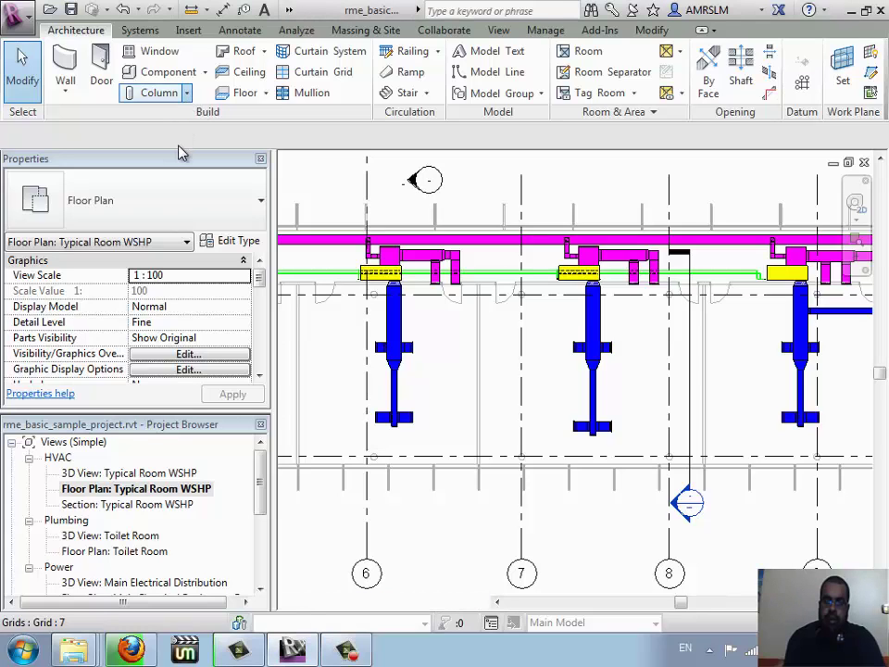
# Start placing an STB d=30 structural column, then cancel it.
pyautogui.click(186, 92)
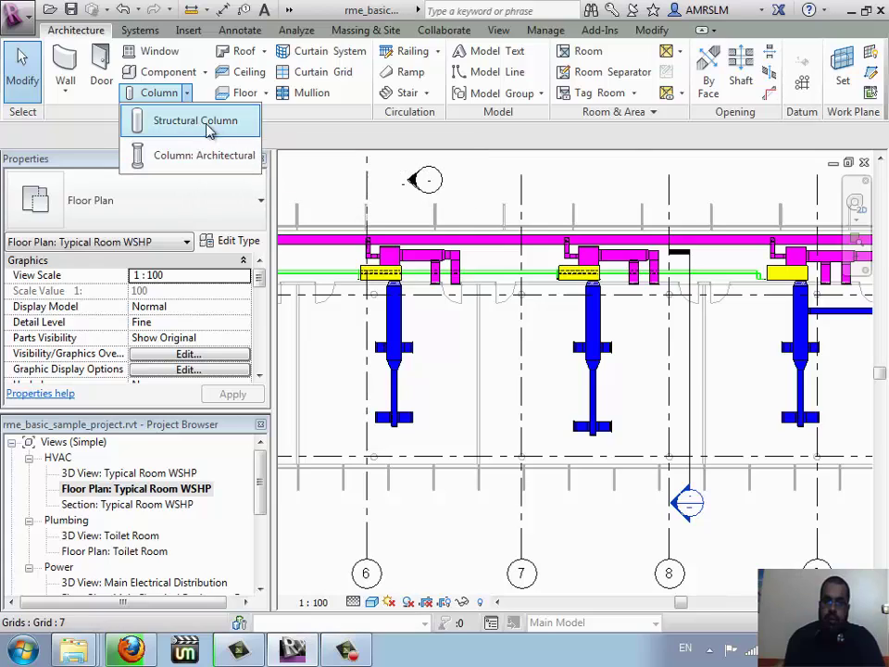
pyautogui.click(182, 127)
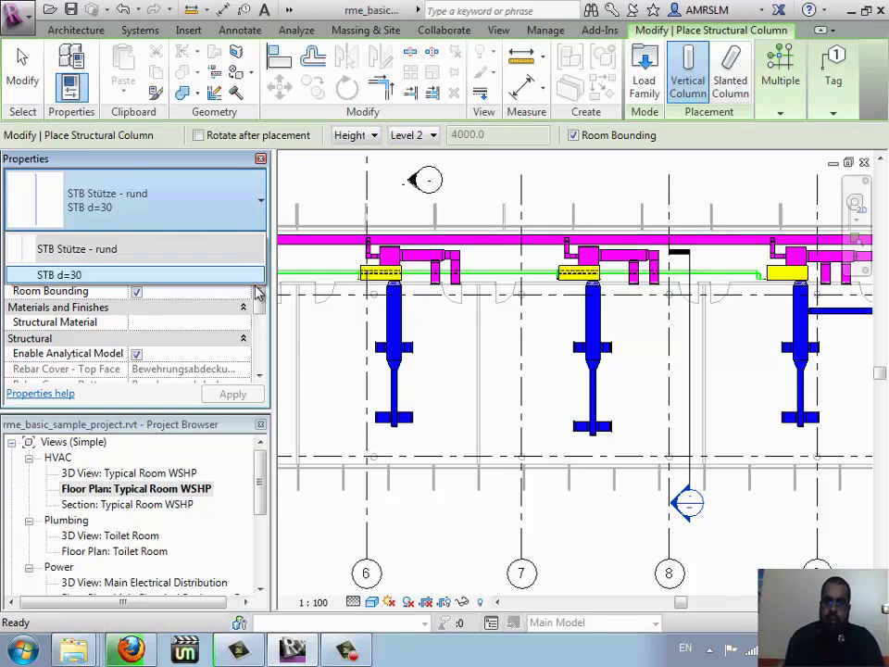
pyautogui.click(213, 198)
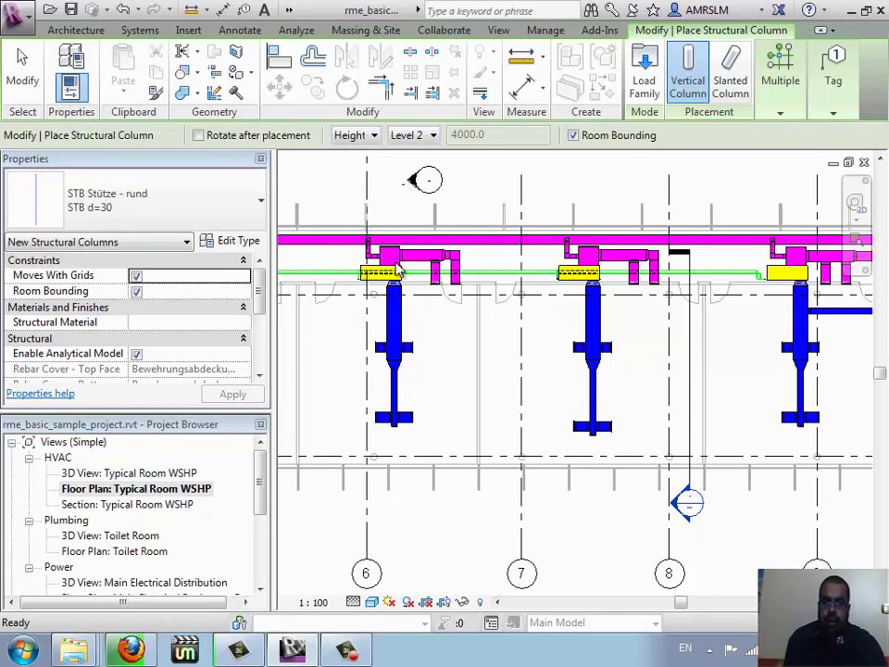
pyautogui.press('Escape')
pyautogui.press('Escape')
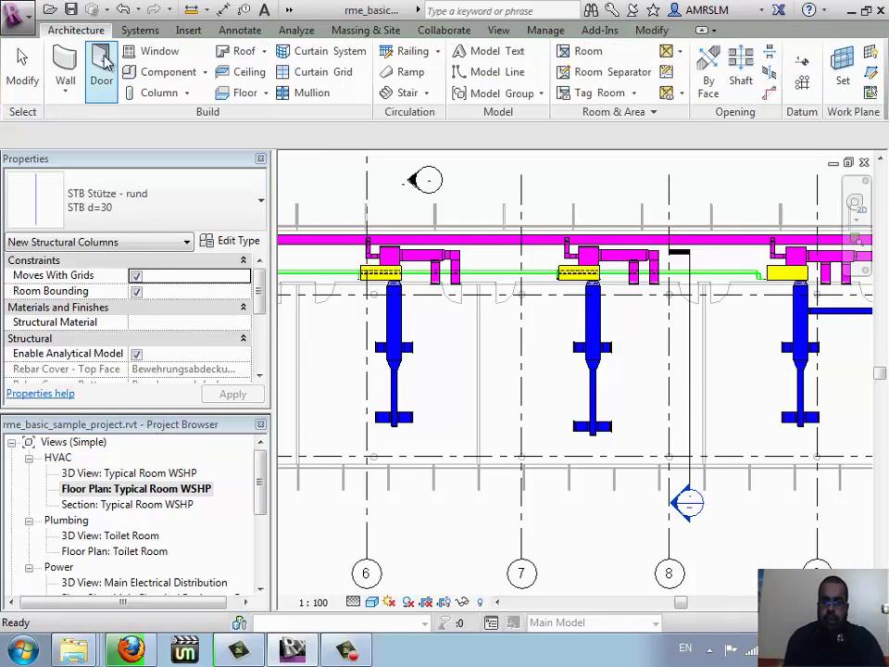
# Start a new Model In-Place component.
pyautogui.click(205, 73)
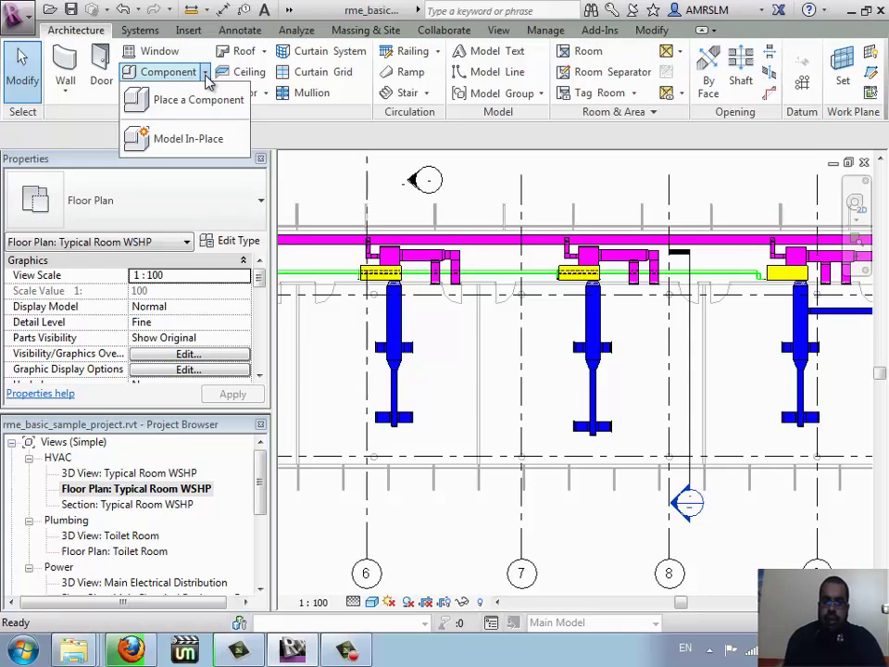
pyautogui.click(205, 147)
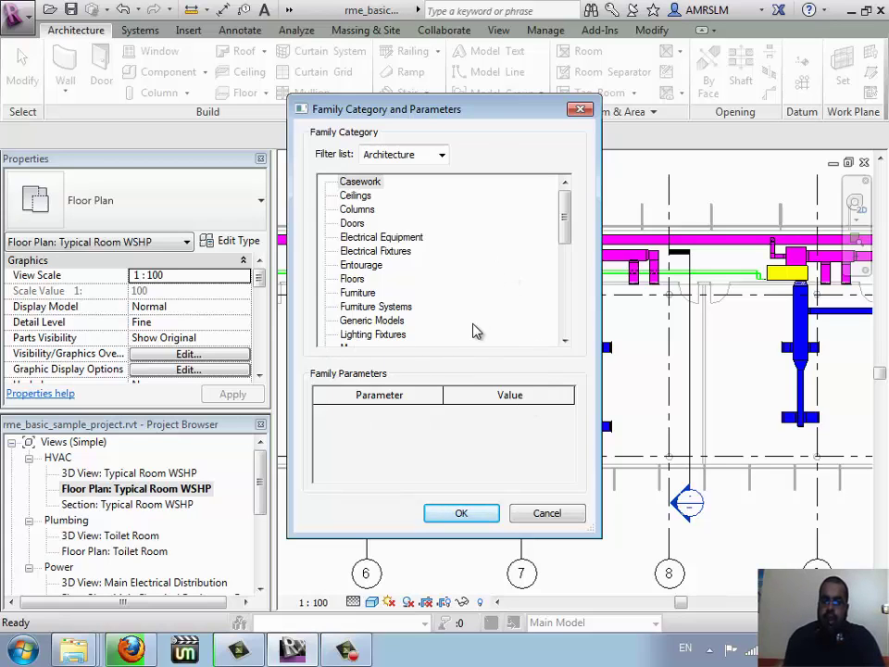
pyautogui.moveTo(568, 240); pyautogui.dragTo(567, 342)
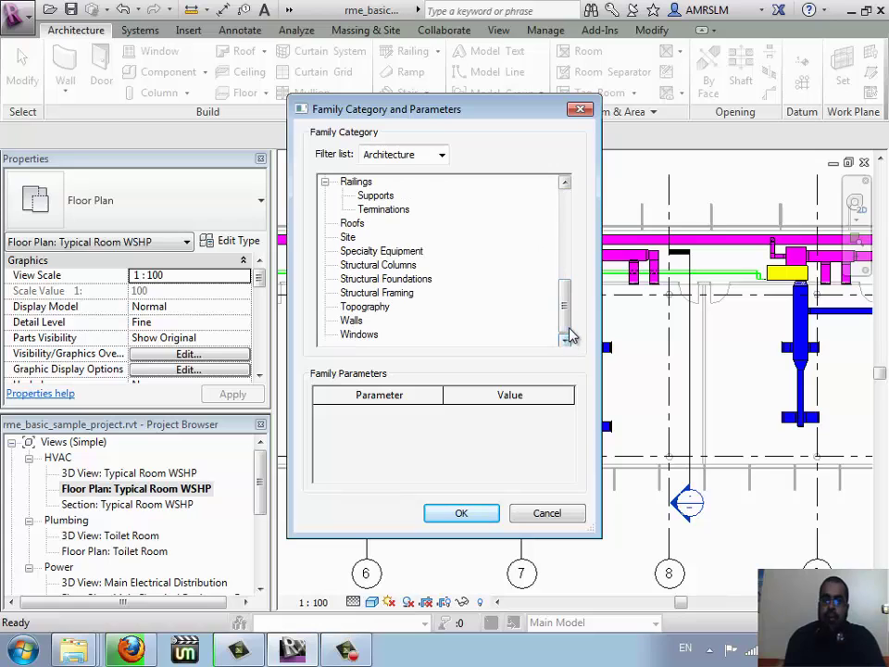
pyautogui.moveTo(571, 332); pyautogui.dragTo(583, 190)
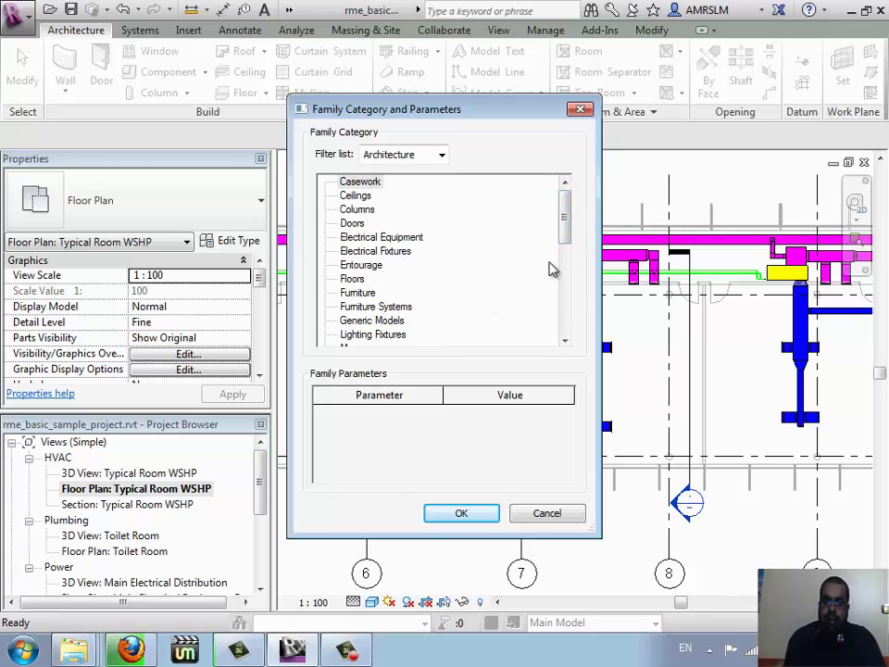
pyautogui.moveTo(566, 233); pyautogui.dragTo(561, 231)
# Add Structure to the discipline filter and confirm Structural Columns as the family category.
pyautogui.click(442, 155)
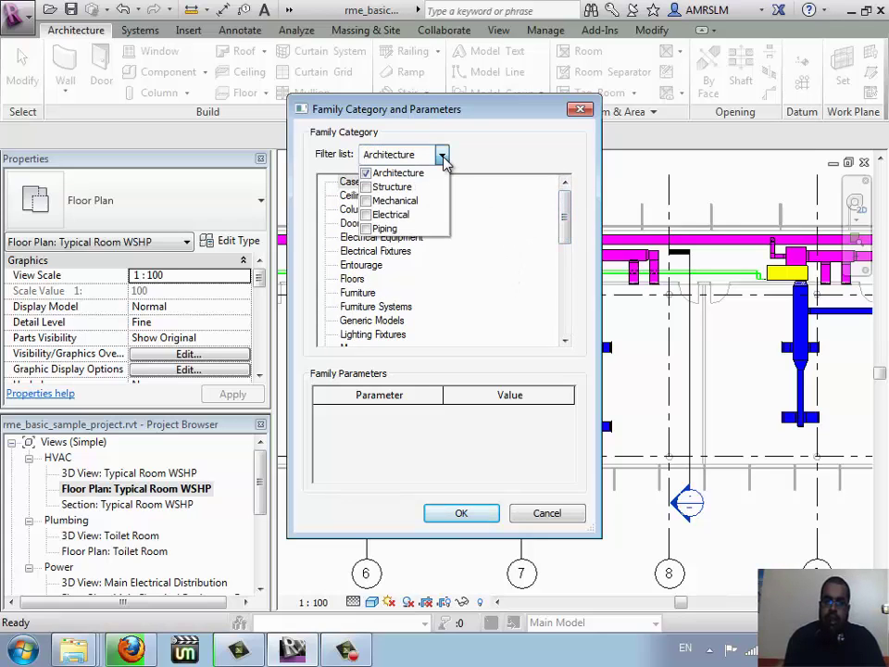
pyautogui.click(366, 186)
pyautogui.click(500, 234)
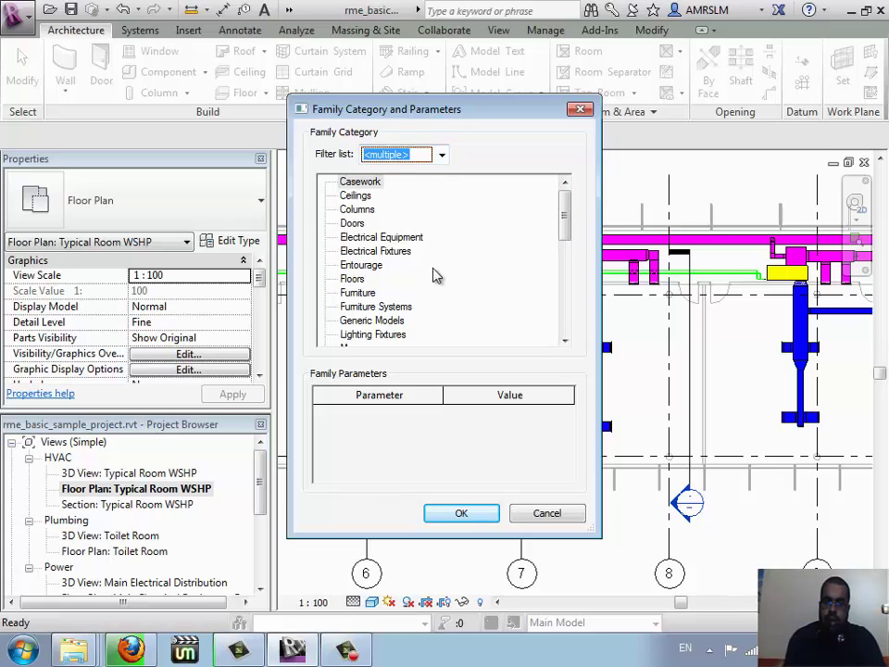
pyautogui.scroll(-2, 410, 281)
pyautogui.scroll(-4, 407, 285)
pyautogui.scroll(-1, 412, 288)
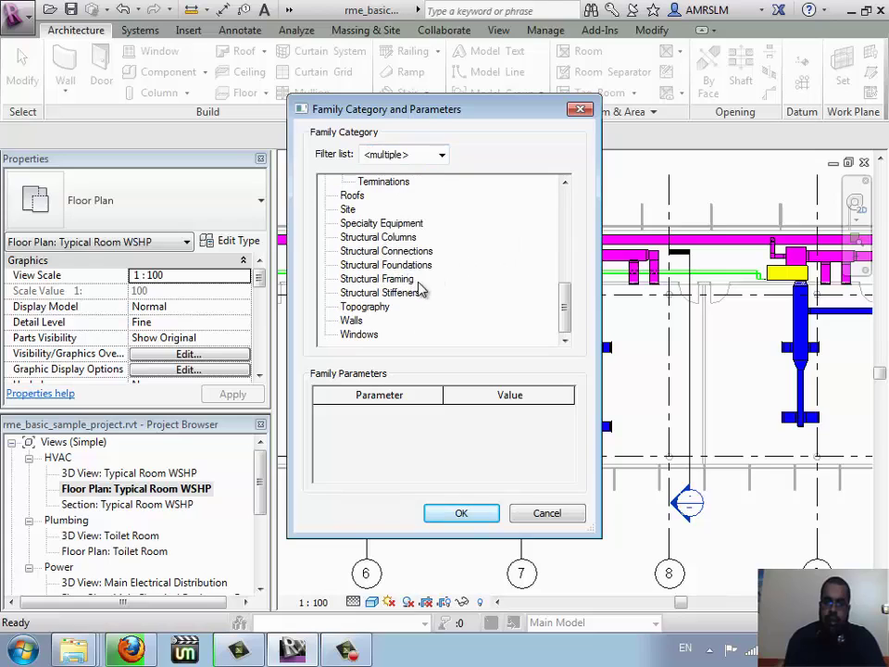
pyautogui.click(391, 282)
pyautogui.click(398, 239)
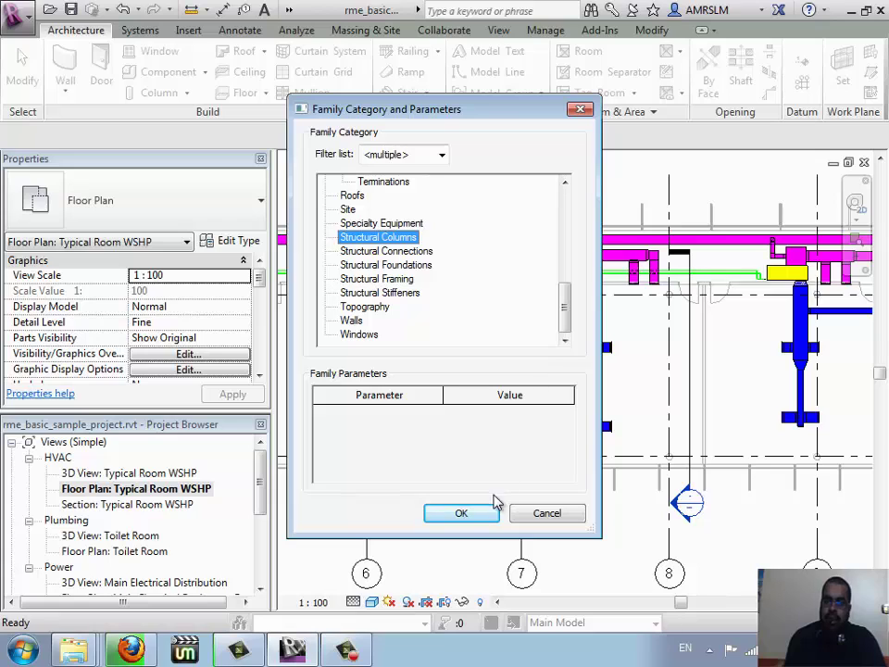
pyautogui.click(466, 523)
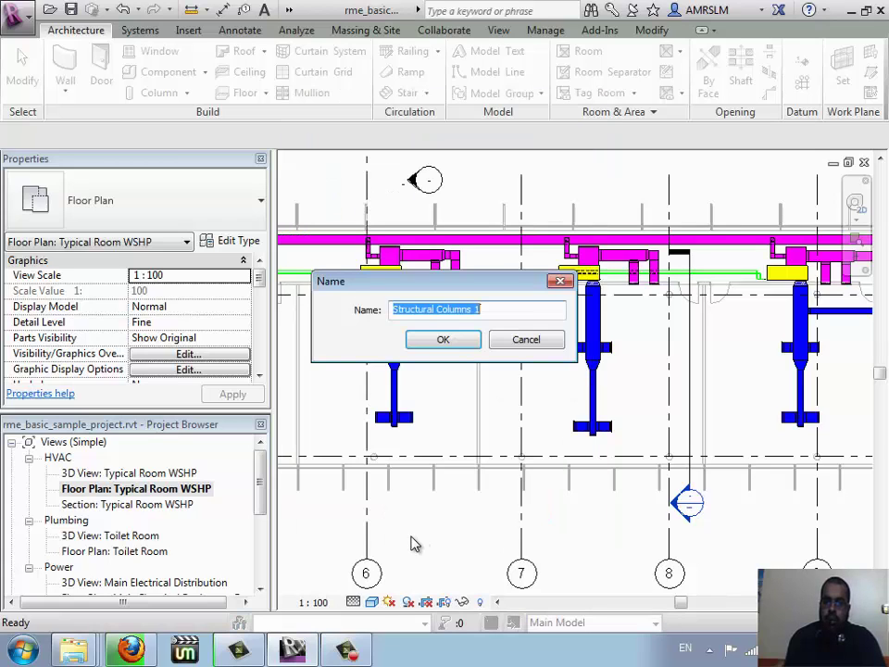
# Accept the name Structural Columns 1 and start an extrusion sketch with the Line tool.
pyautogui.click(462, 342)
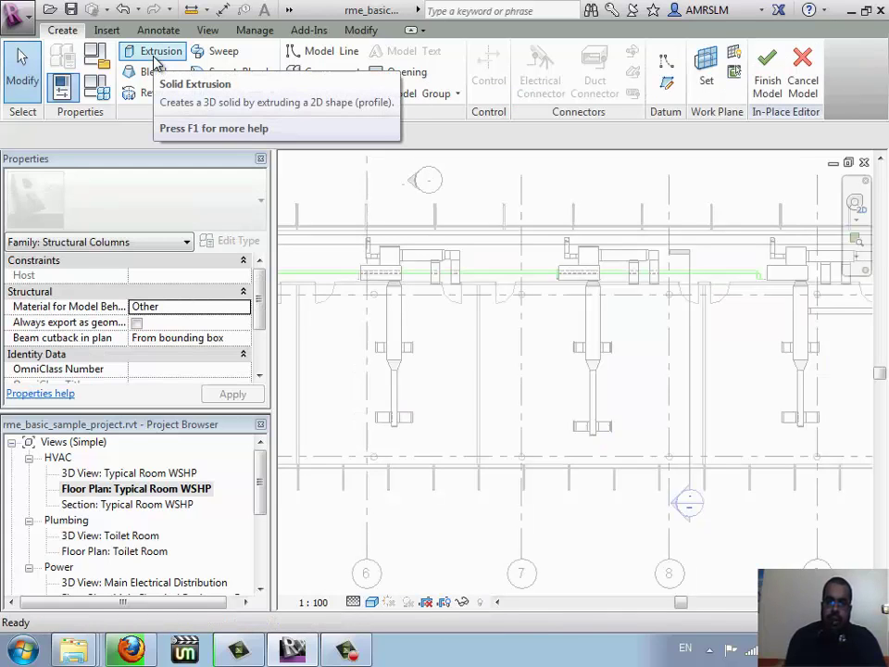
pyautogui.click(156, 57)
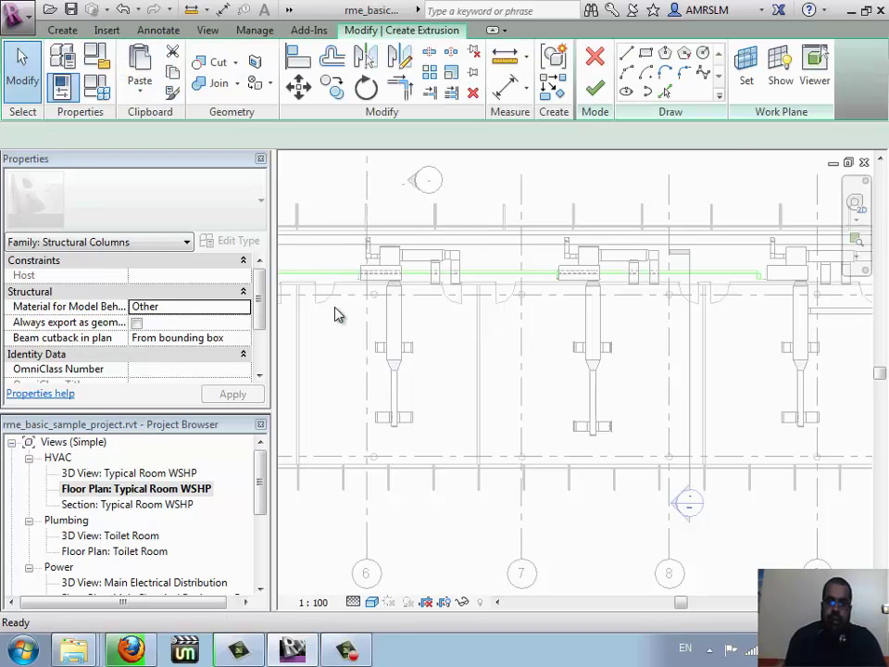
pyautogui.click(400, 90)
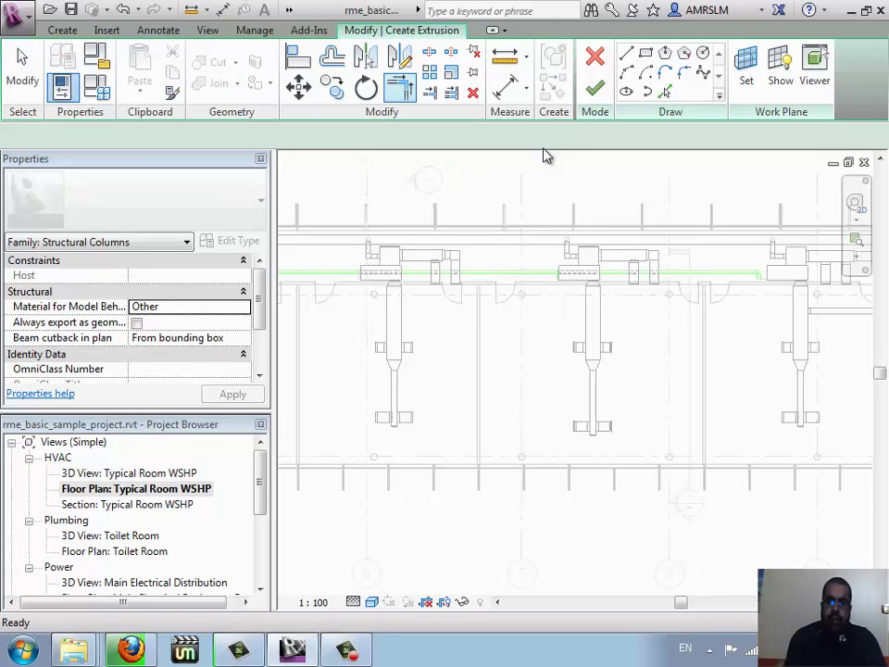
pyautogui.click(627, 53)
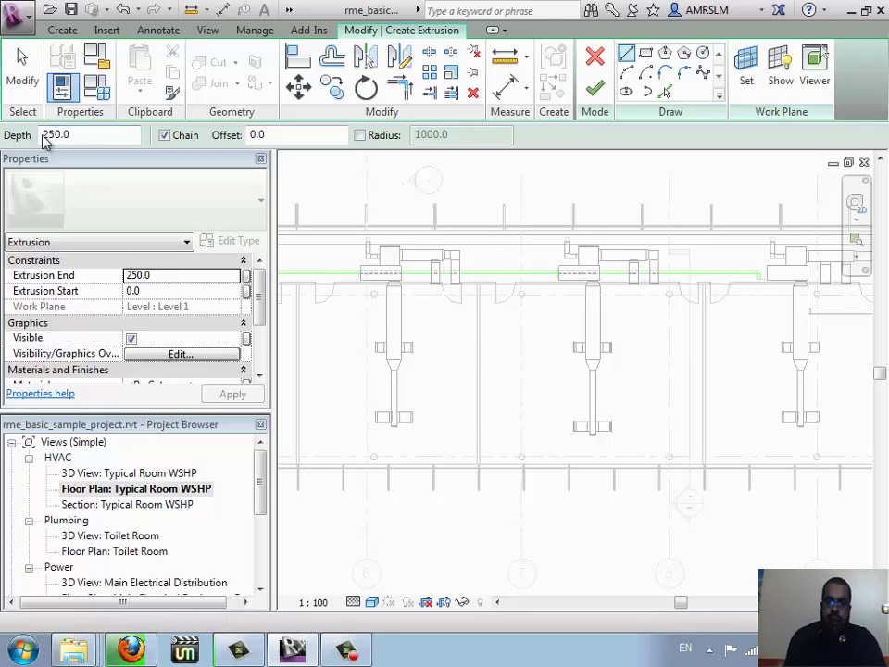
# Replace the 250.0 extrusion depth with 2000.
pyautogui.moveTo(95, 136); pyautogui.dragTo(12, 136)
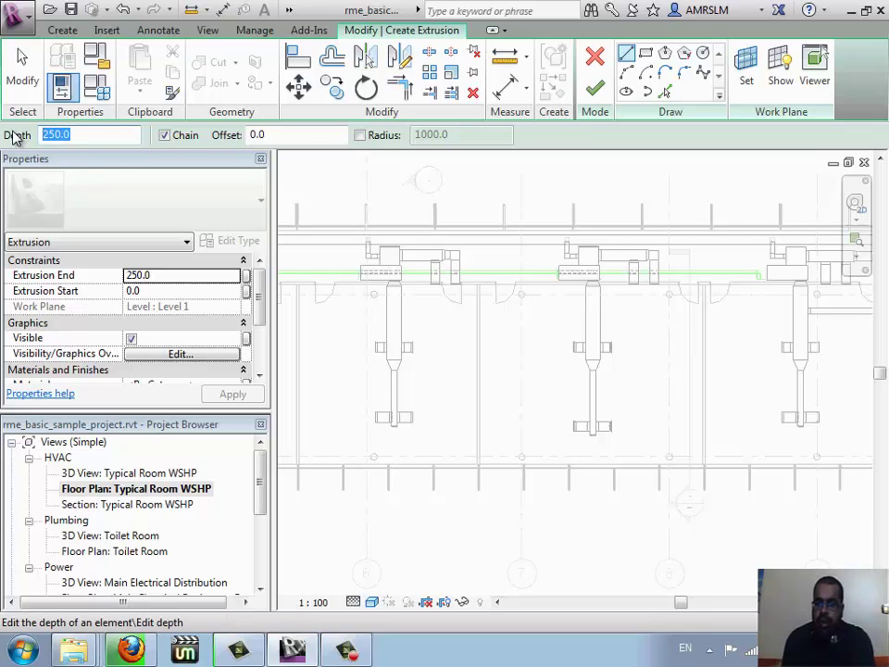
pyautogui.write('20')
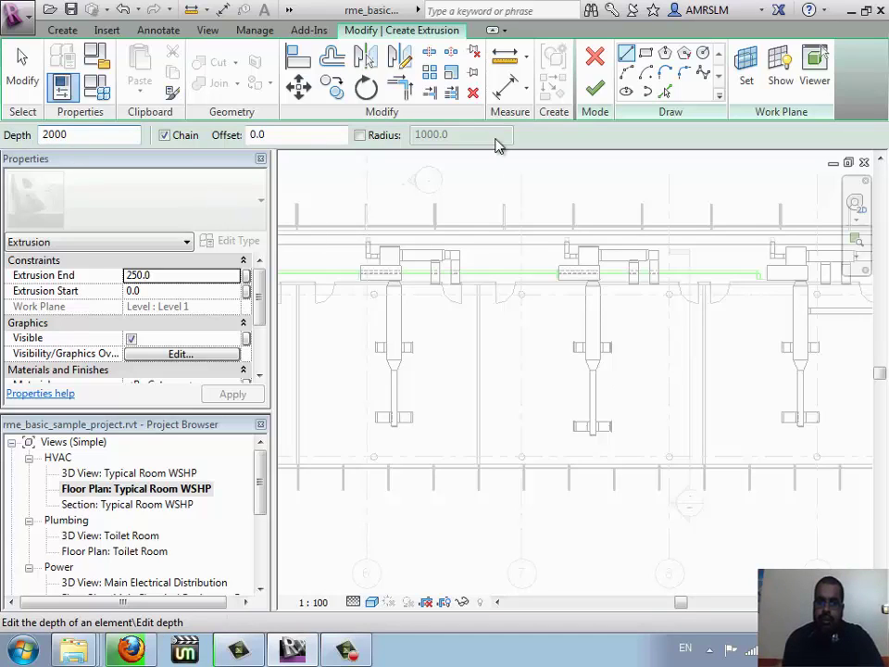
pyautogui.press('Return')
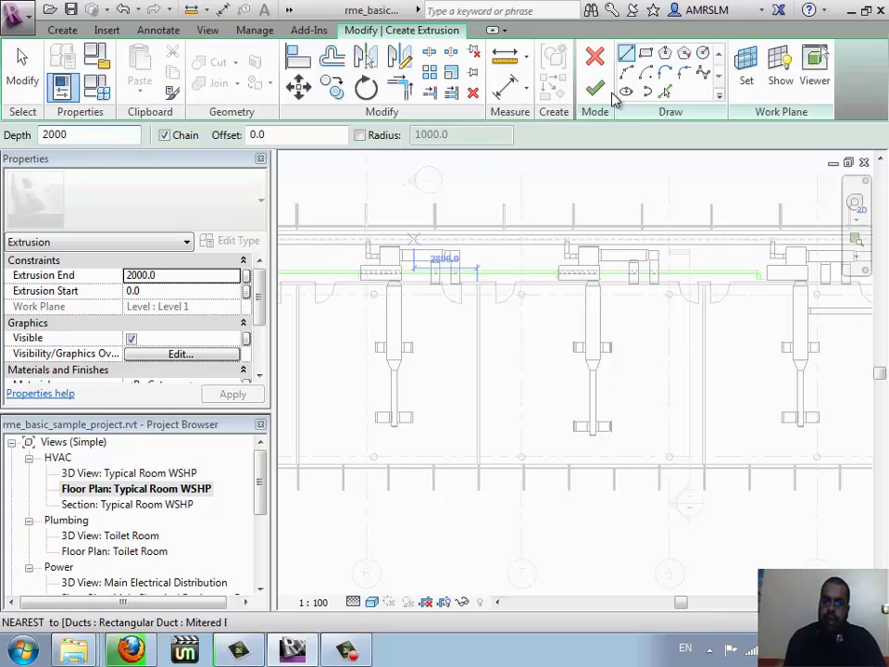
# Sketch the closed inverted-T profile with chained lines, including 3500, 2200, 800 and 2400 edges.
pyautogui.click(501, 491)
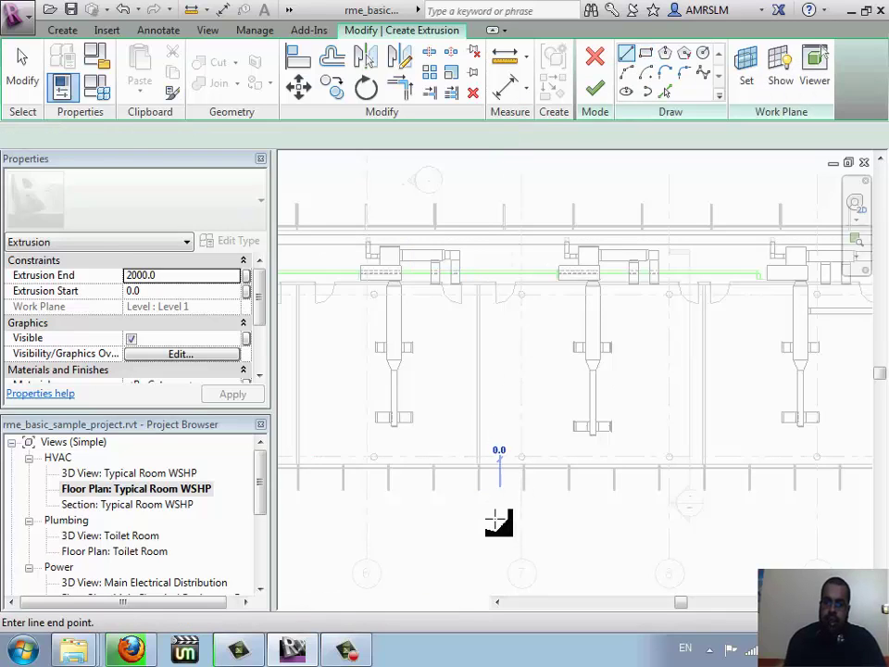
pyautogui.click(502, 569)
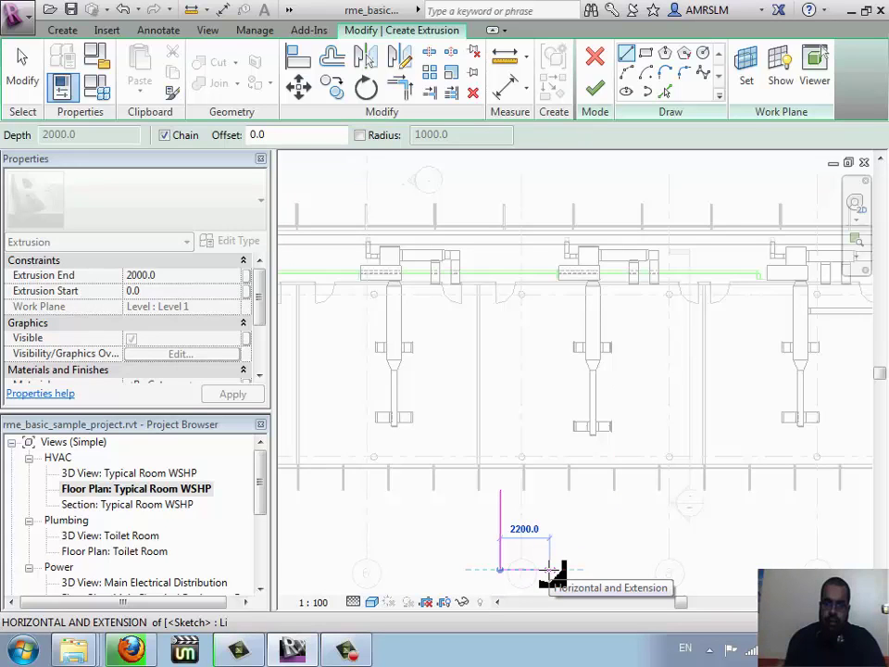
pyautogui.click(552, 570)
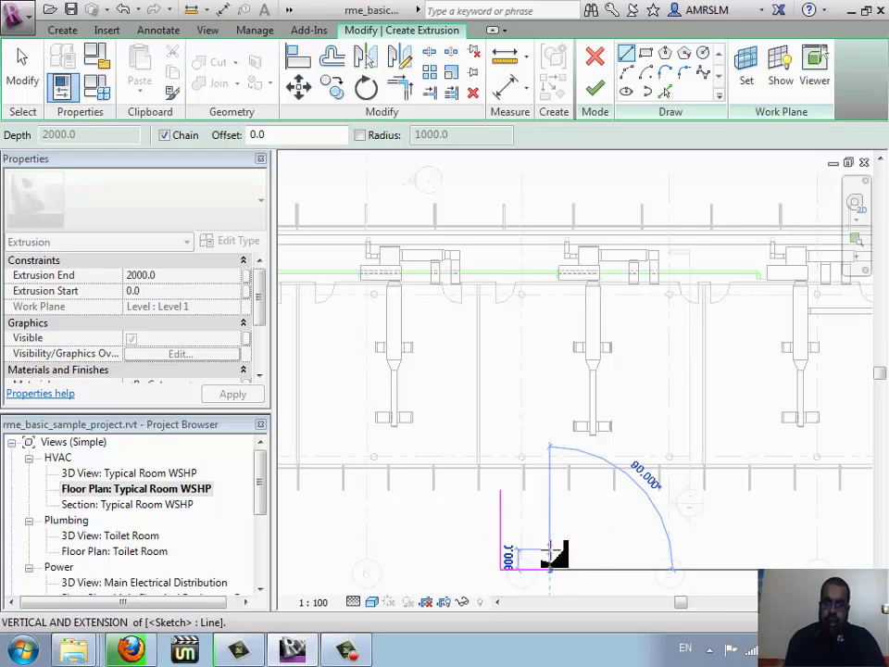
pyautogui.click(552, 551)
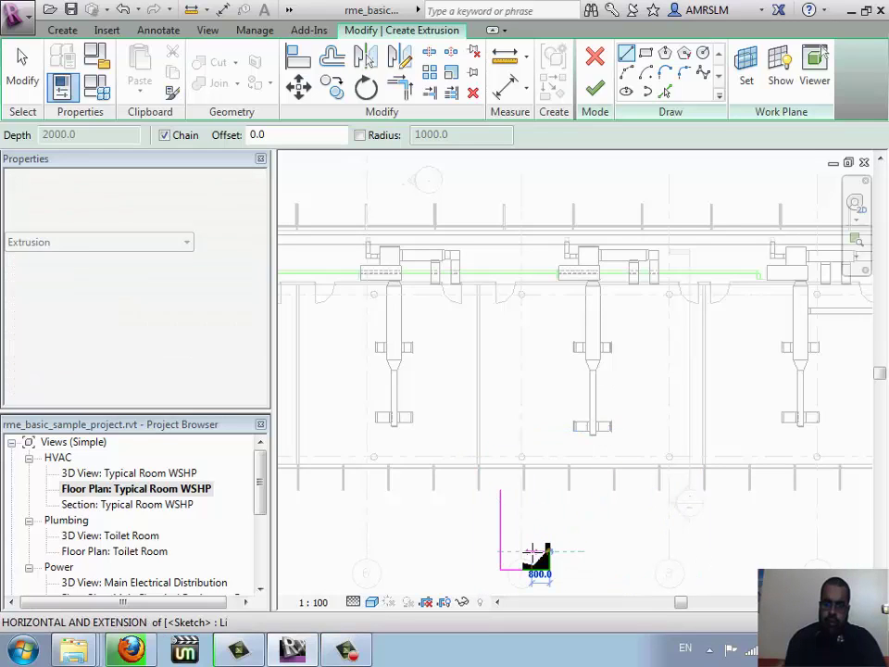
pyautogui.click(532, 519)
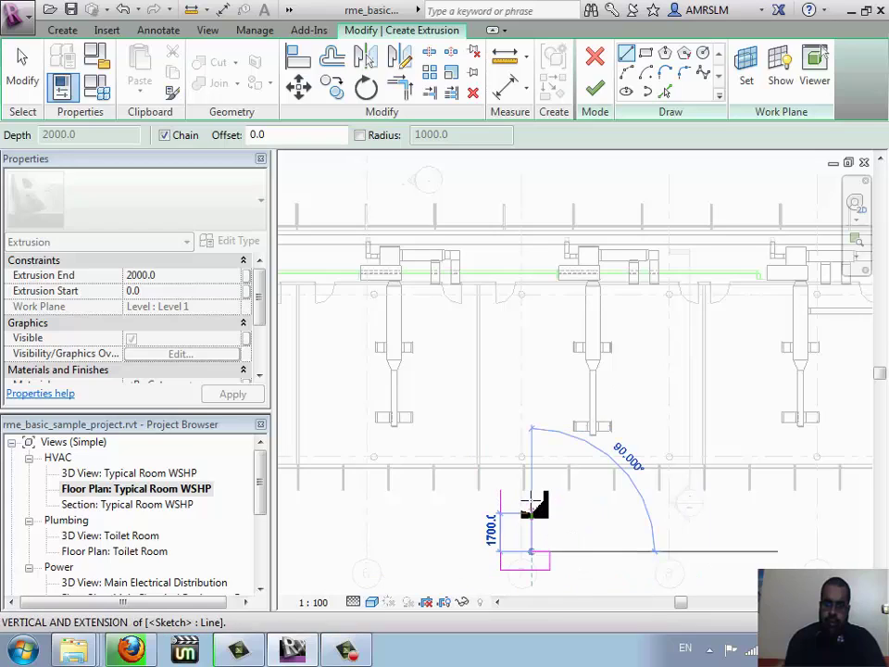
pyautogui.click(523, 510)
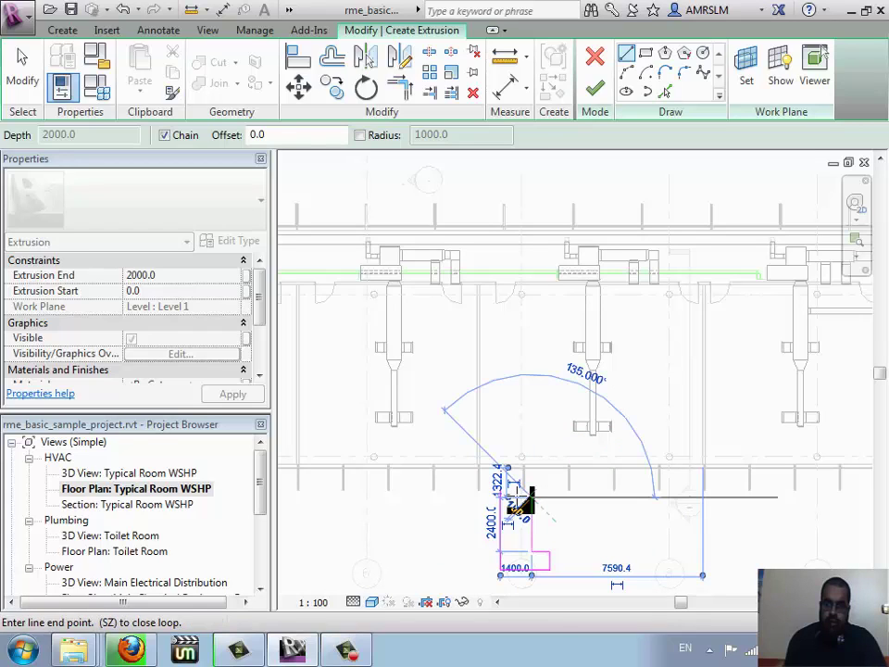
pyautogui.click(516, 498)
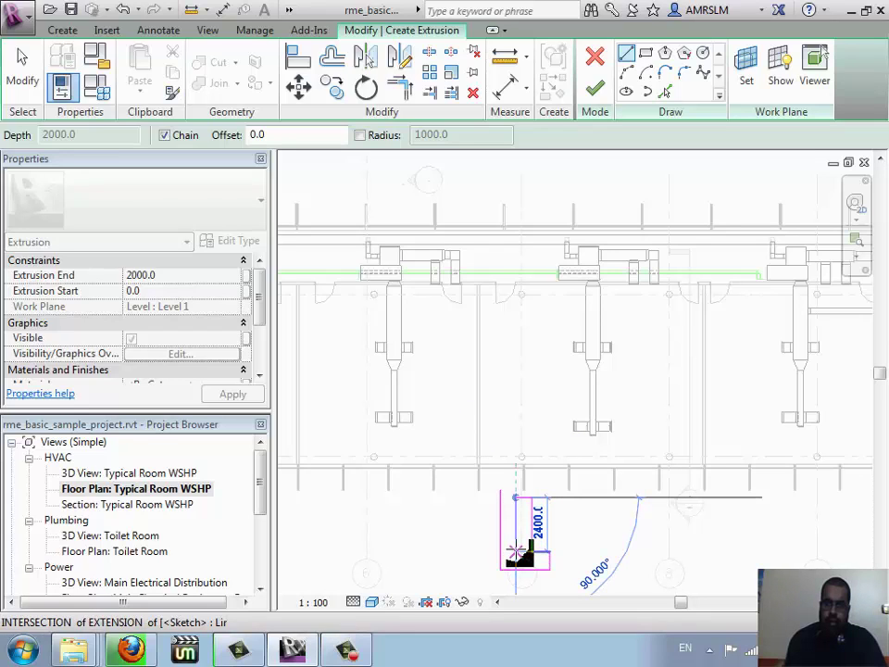
pyautogui.click(506, 554)
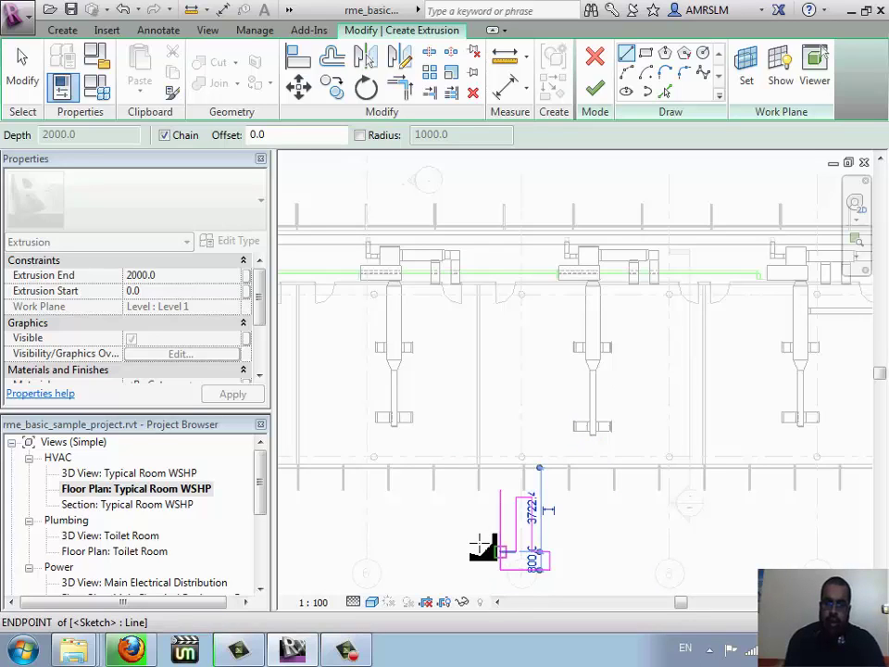
pyautogui.press('Escape')
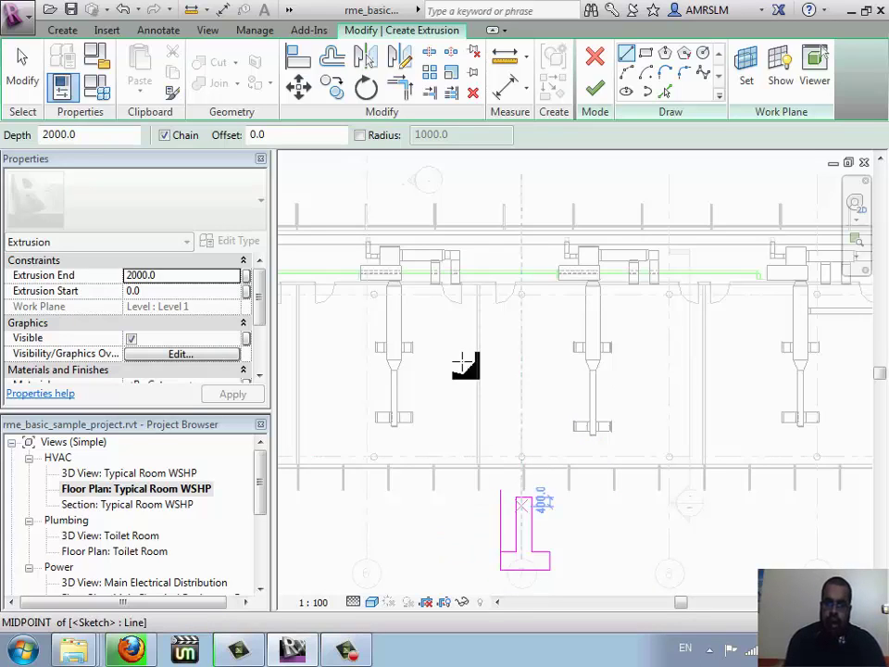
# Try the Trim/Extend to Corner tool, then cancel it.
pyautogui.click(398, 83)
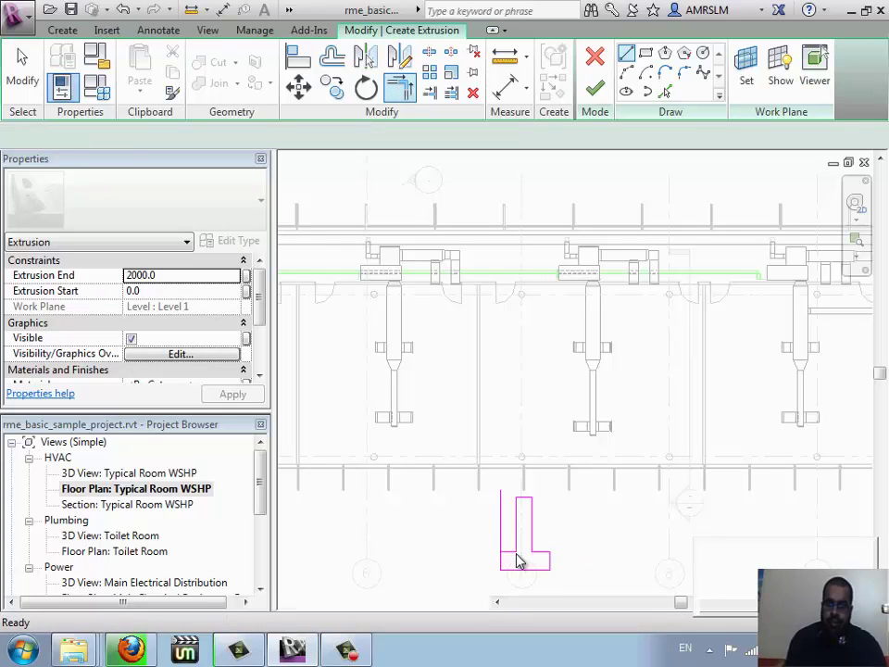
pyautogui.press('t')
pyautogui.press('r')
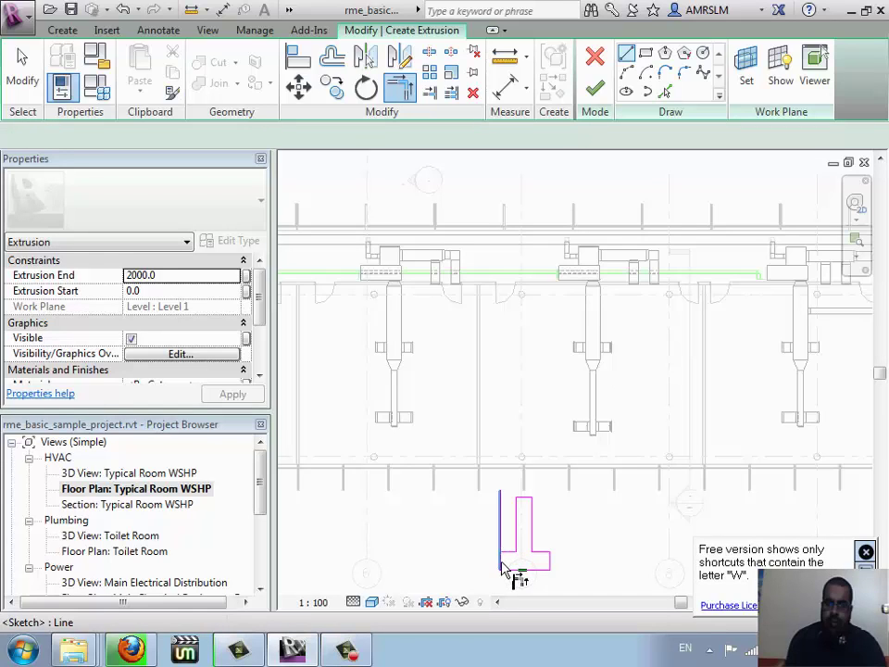
pyautogui.press('Escape')
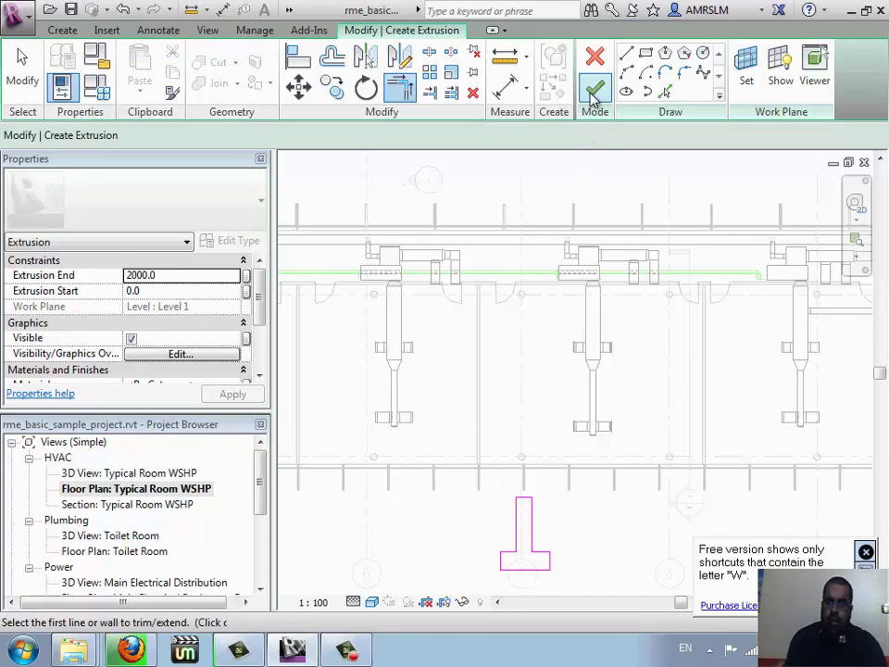
# Finish the extrusion sketch and the in-place model, then select the column at grid 7.
pyautogui.press('Return')
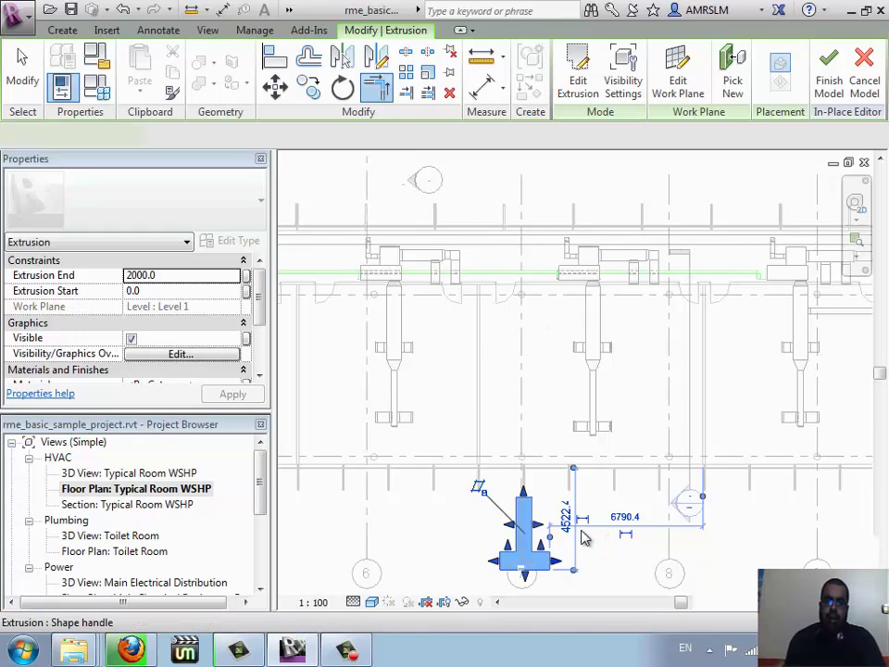
pyautogui.click(830, 67)
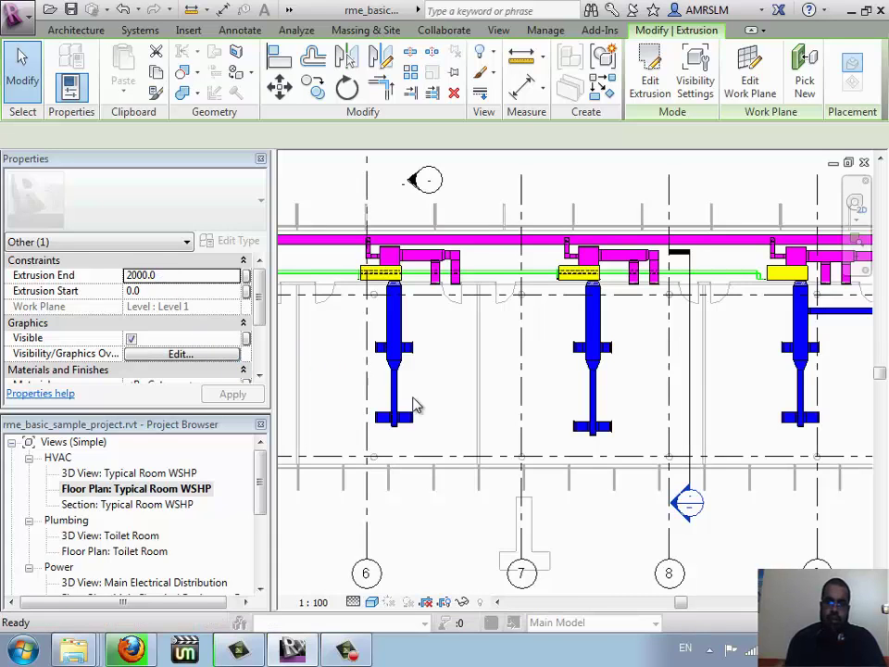
pyautogui.click(507, 565)
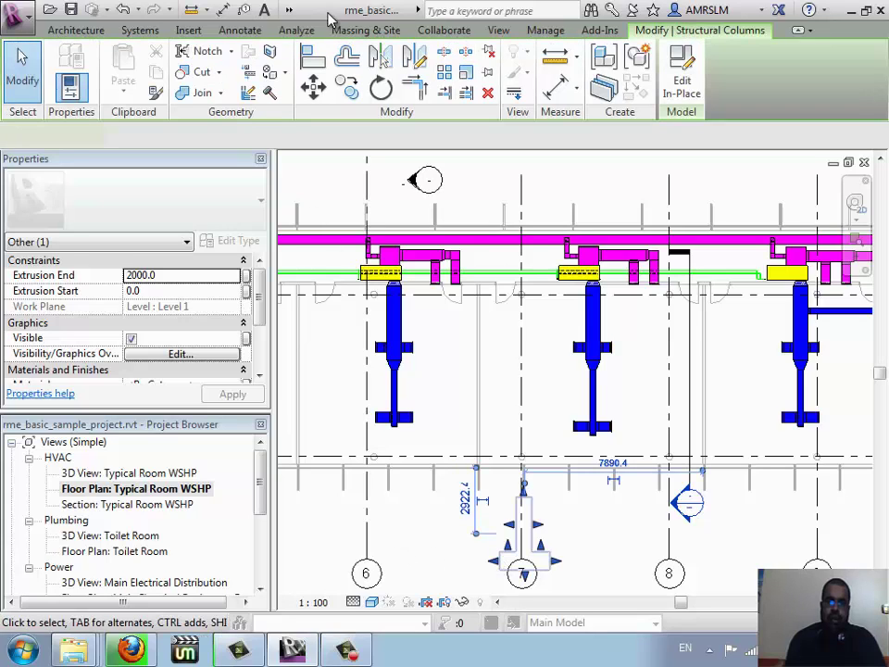
# Open the Default 3D View from the Quick Access Toolbar overflow.
pyautogui.click(289, 10)
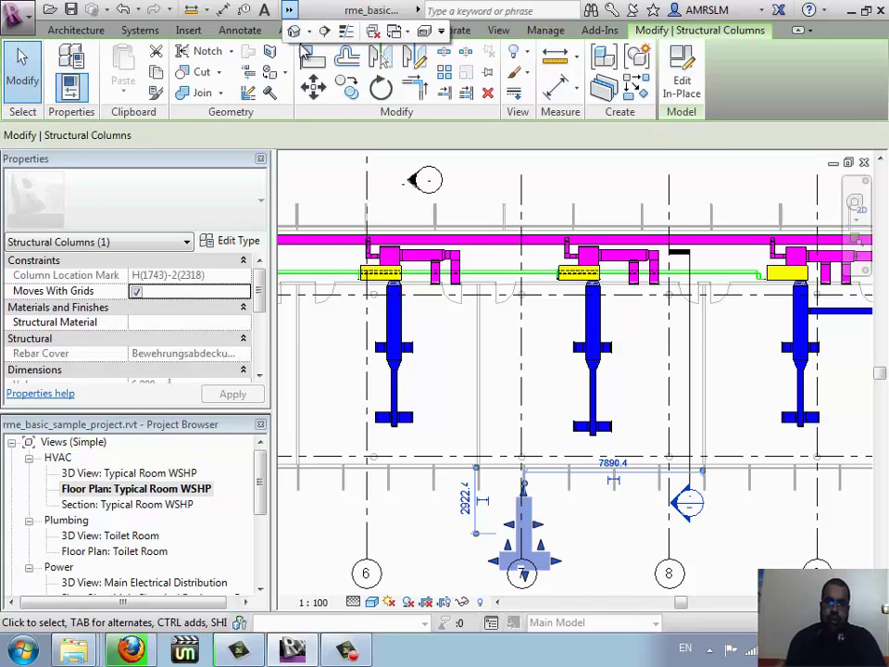
pyautogui.click(294, 32)
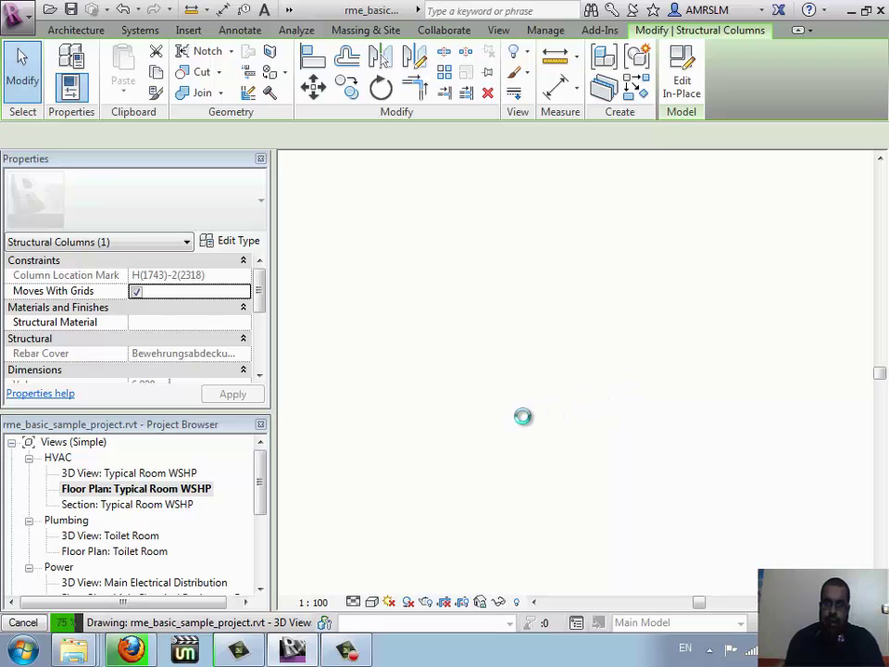
# Select the T-shaped column in 3D and check its 6.880 m³ volume in Properties.
pyautogui.press('Escape')
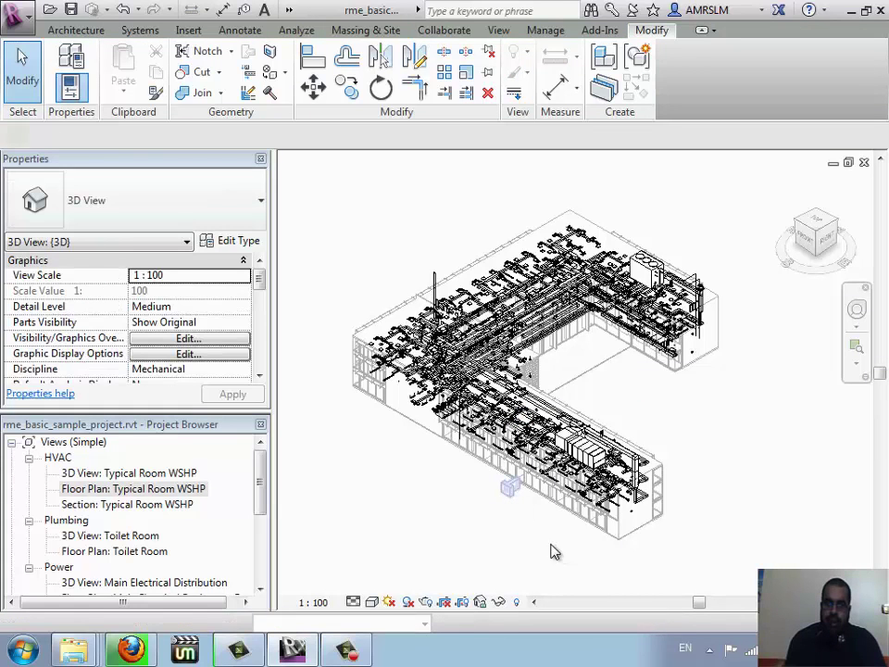
pyautogui.click(511, 484)
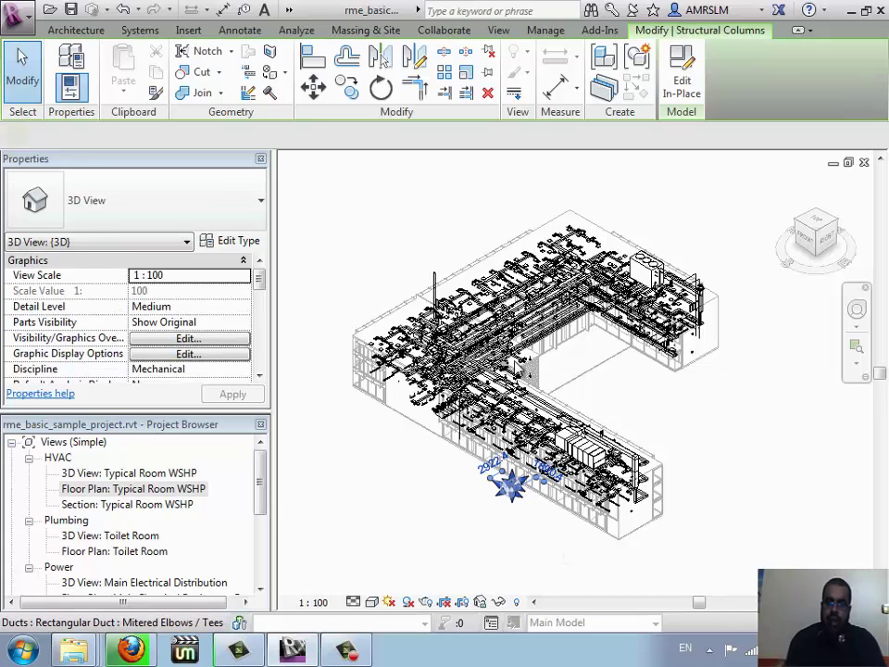
pyautogui.click(262, 289)
pyautogui.moveTo(262, 289)
pyautogui.mouseDown()
pyautogui.moveTo(261, 342)
pyautogui.moveTo(268, 294)
pyautogui.mouseUp()
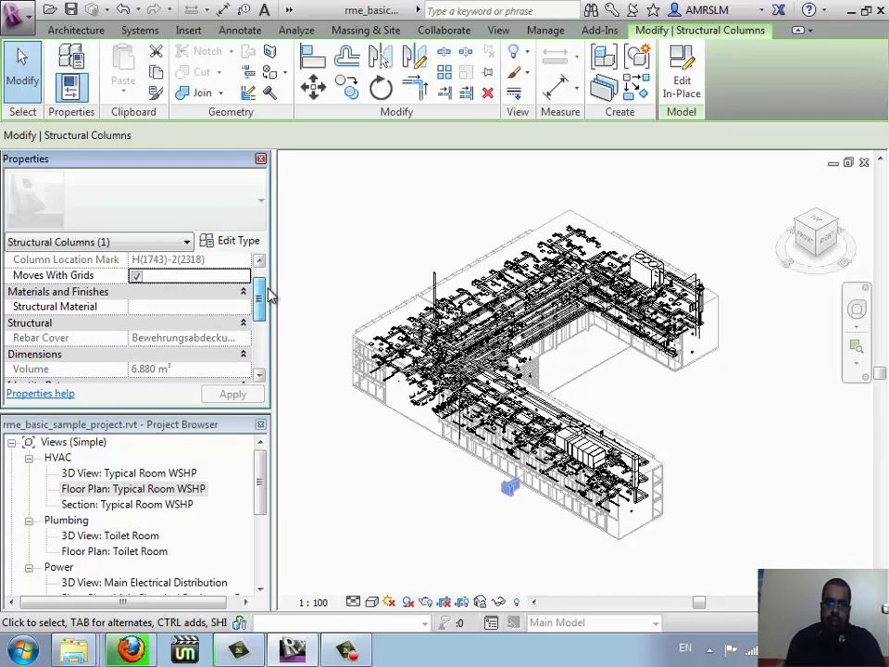
pyautogui.click(232, 243)
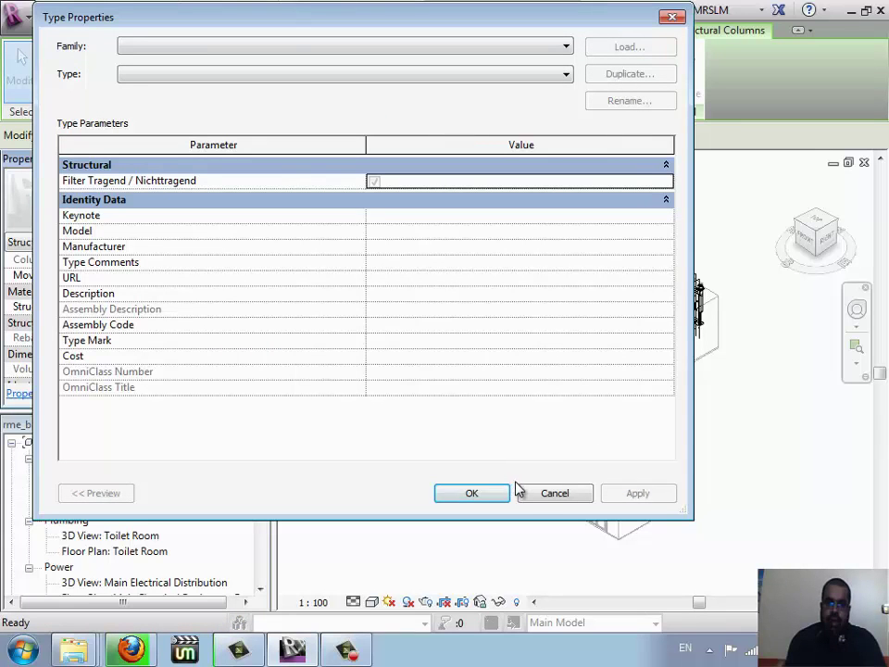
pyautogui.click(555, 493)
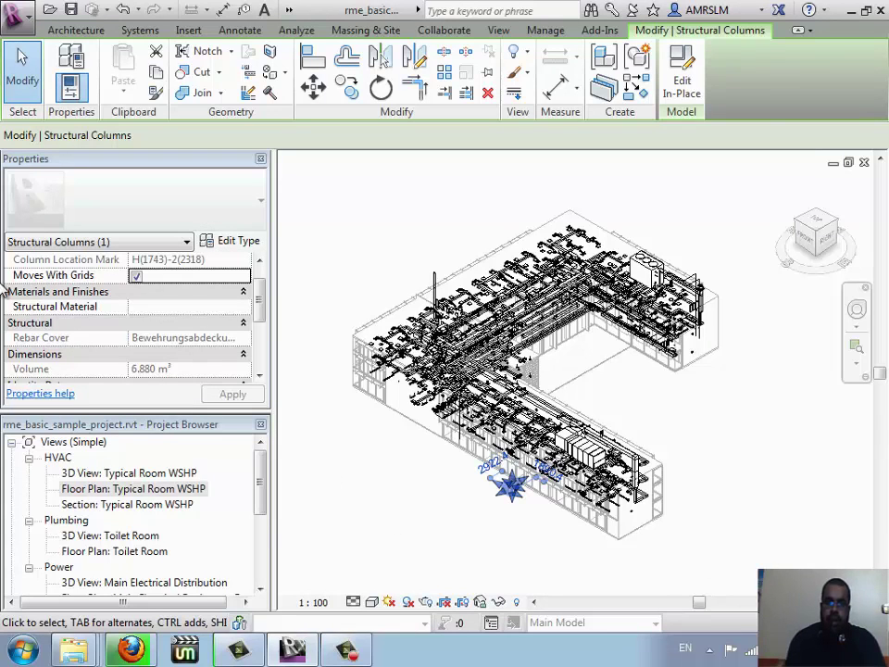
pyautogui.click(423, 523)
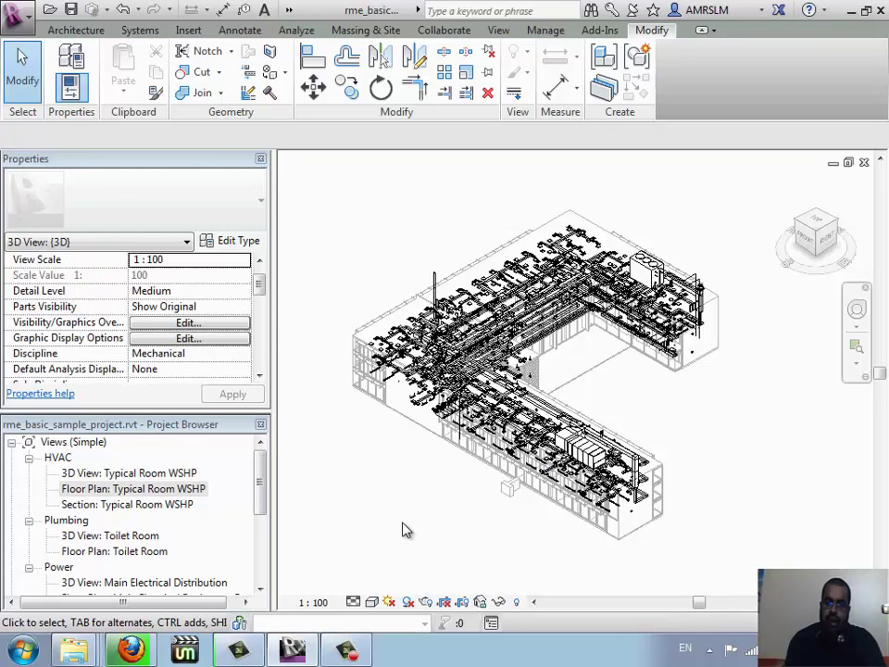